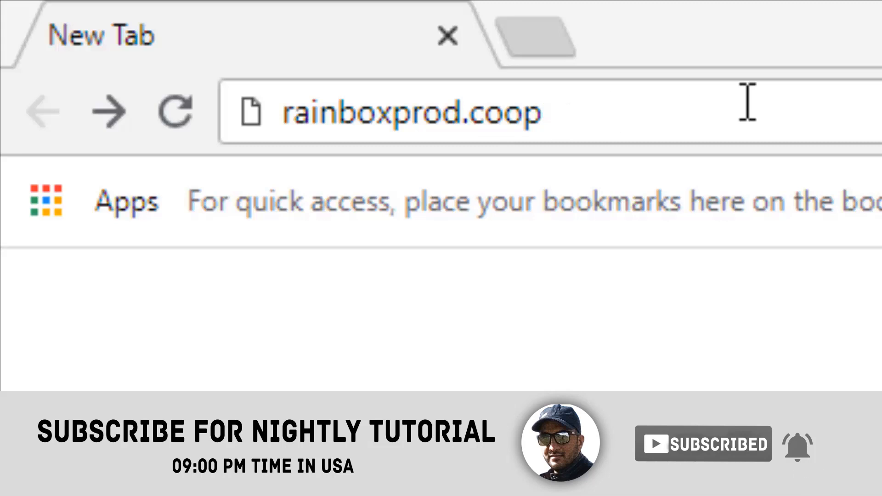
Go to rainboxprod.coop and open the Duik Bassel page from the site's After Effects tools
left_click(747, 103)
key("Return")
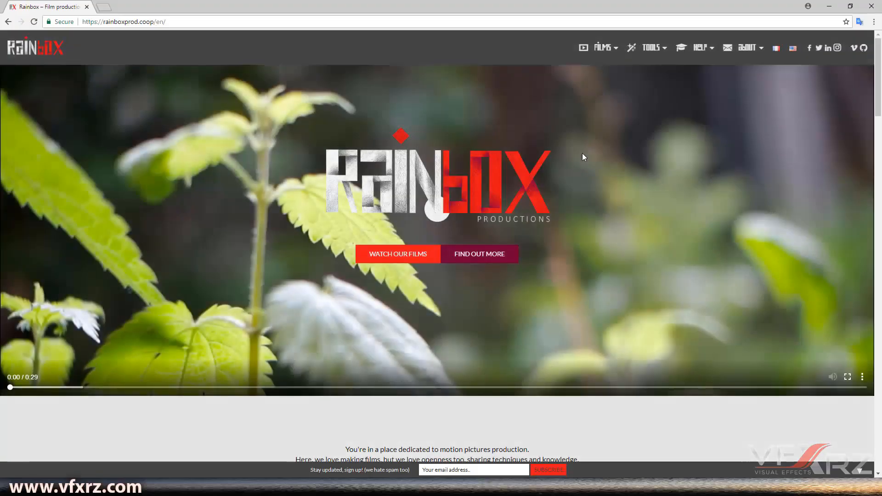
mouse_move(652, 50)
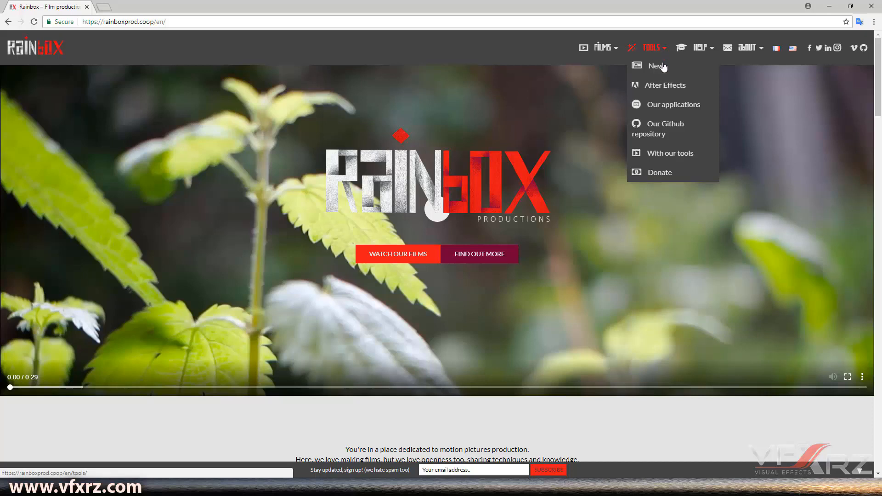
left_click(676, 87)
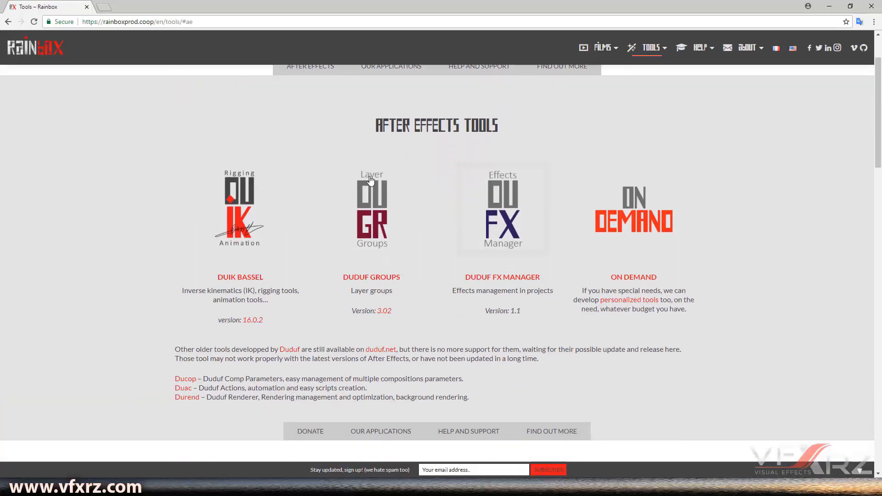
left_click(246, 226)
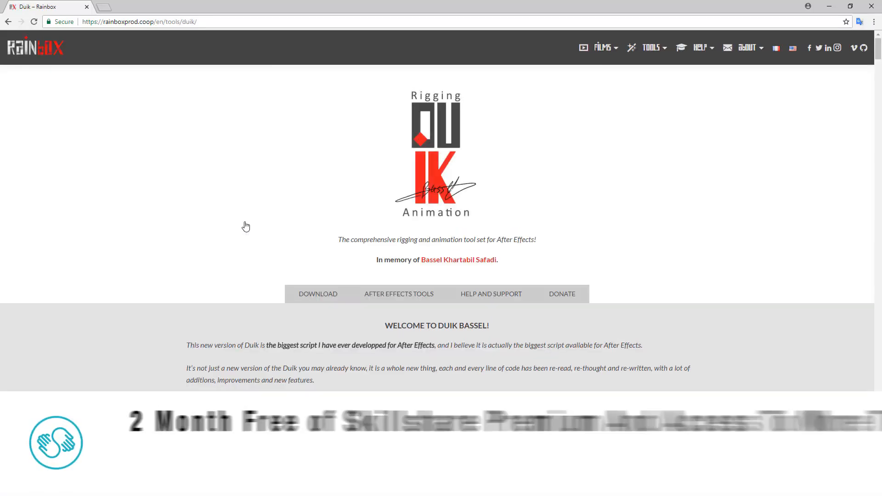
Open the Duik download page and find its Windows and Mac OS download options
scroll(449, 219, "down", 1)
scroll(449, 219, "down", 6)
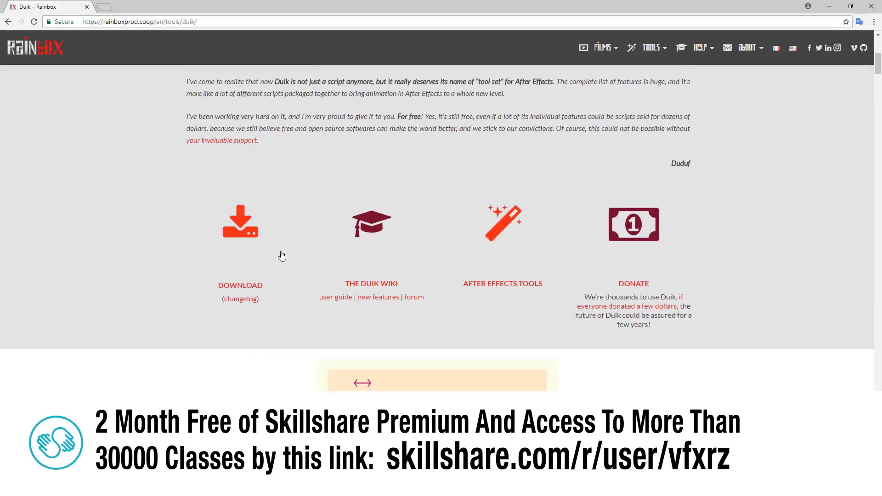
left_click(250, 247)
scroll(250, 240, "down", 4)
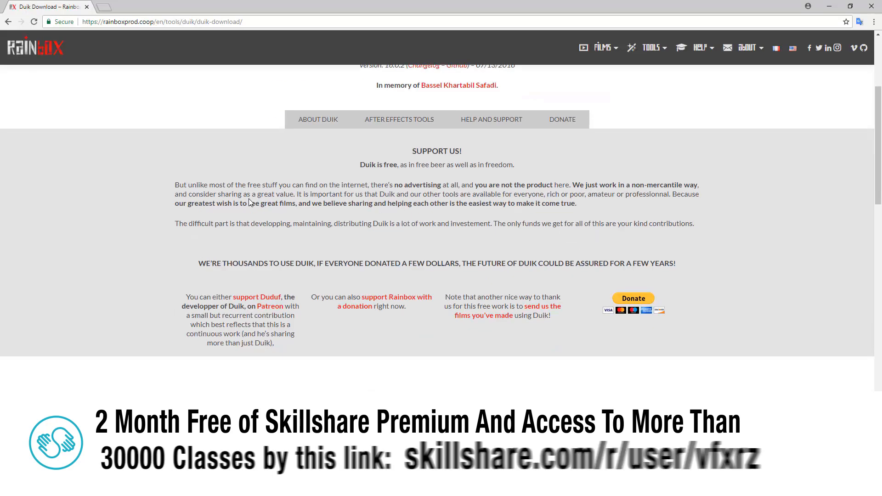
scroll(249, 198, "down", 3)
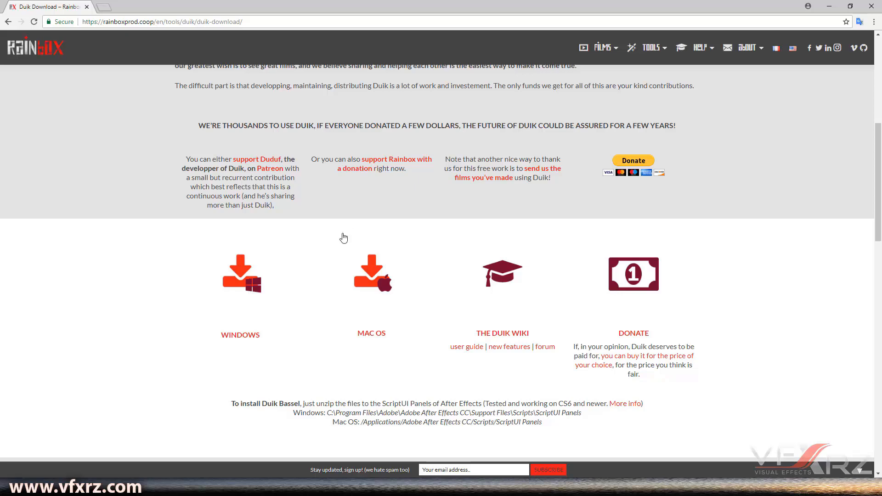
Examine the Duik Bassel.jsx and ffmpeg.exe files inside the Duik_Bassel_WIN.zip archive
left_click(310, 238)
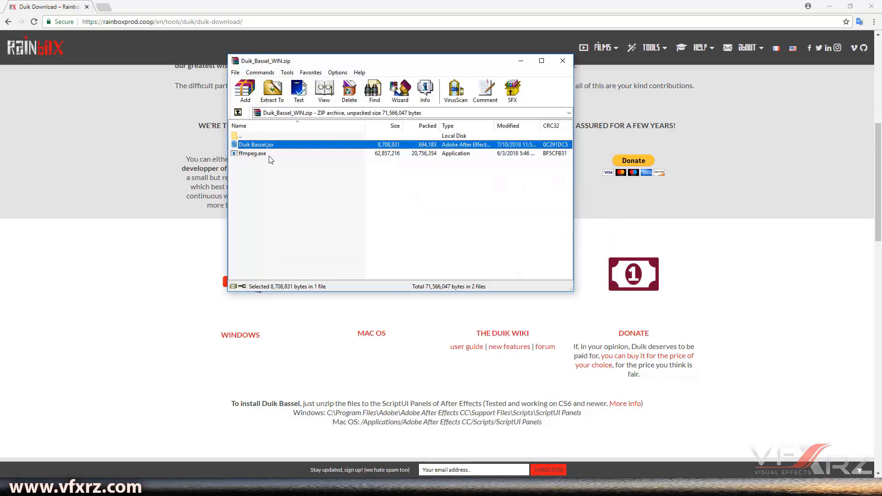
left_click(269, 156)
left_click(268, 146)
left_click(270, 156)
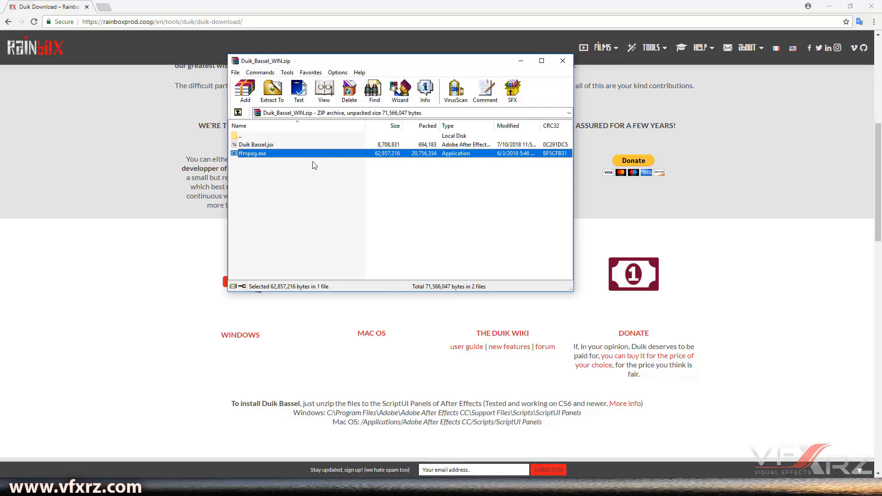
left_click(296, 146)
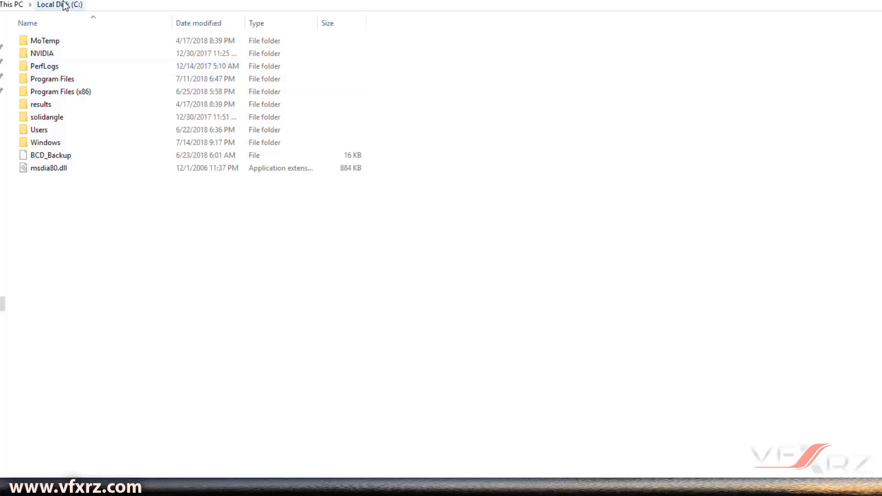
In File Explorer, open C:\Program Files\Adobe\Adobe After Effects CC 2018\Support Files\Scripts\ScriptUI Panels
double_click(75, 78)
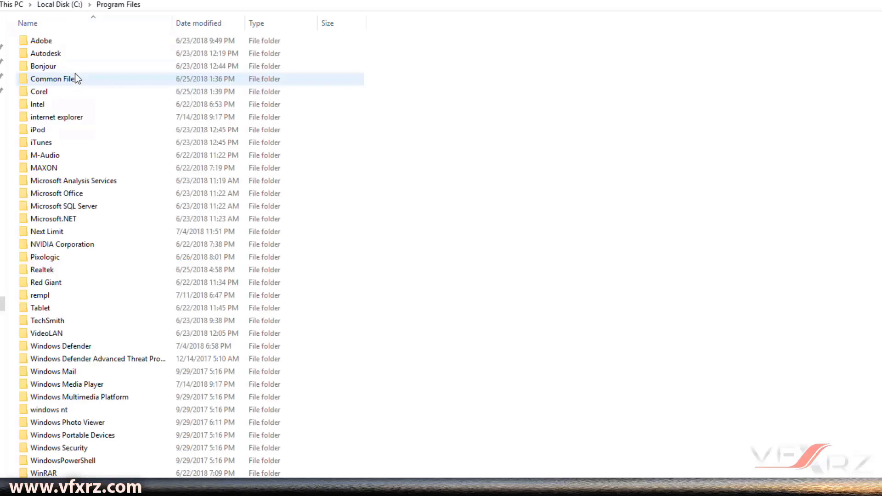
double_click(73, 43)
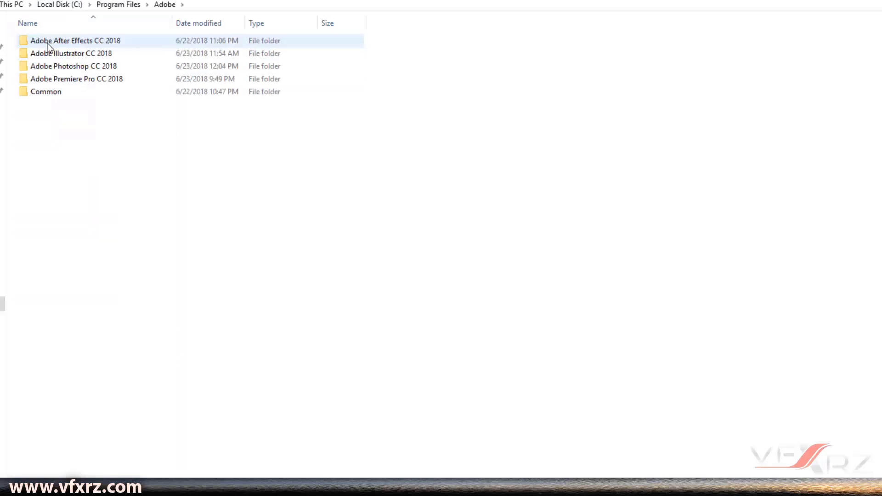
double_click(118, 43)
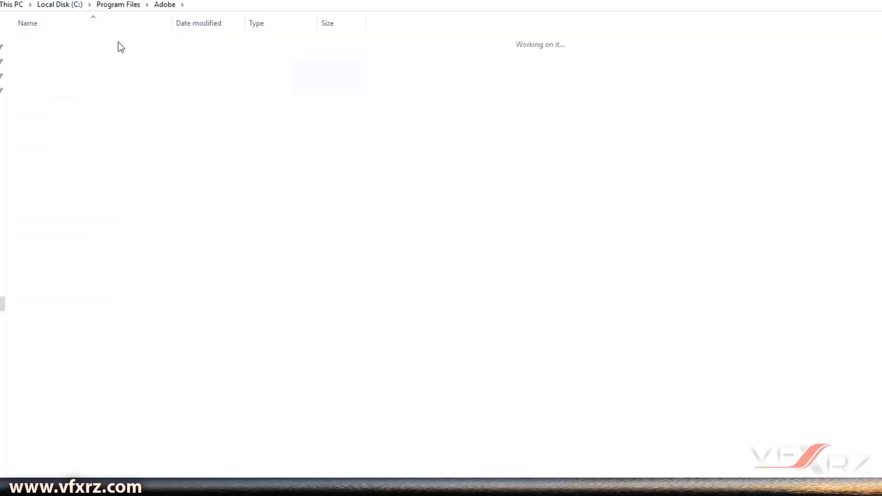
double_click(79, 40)
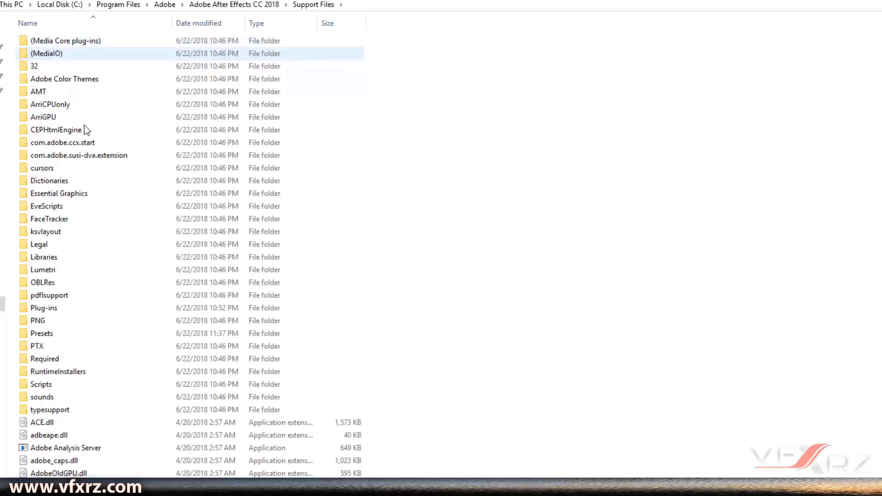
scroll(79, 166, "down", 2)
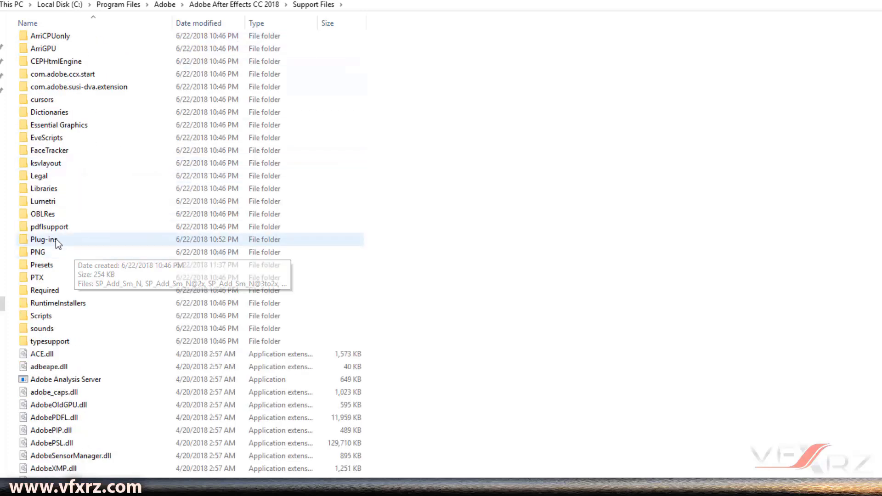
double_click(56, 313)
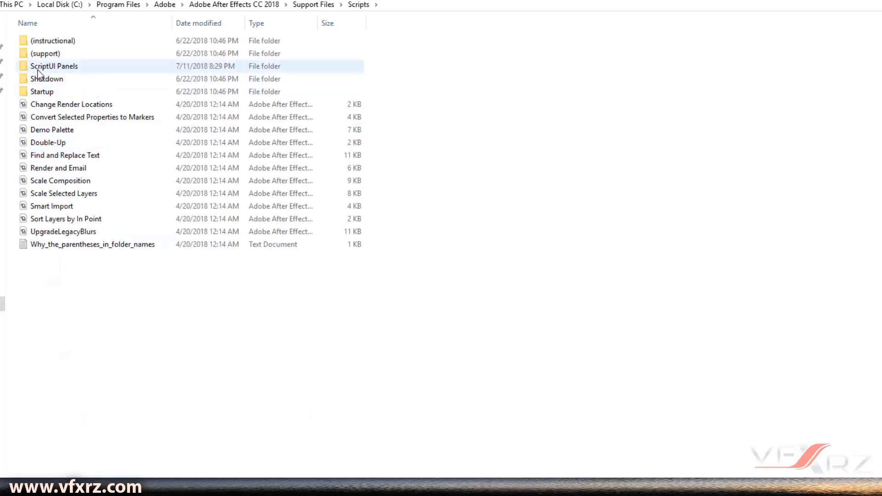
double_click(68, 66)
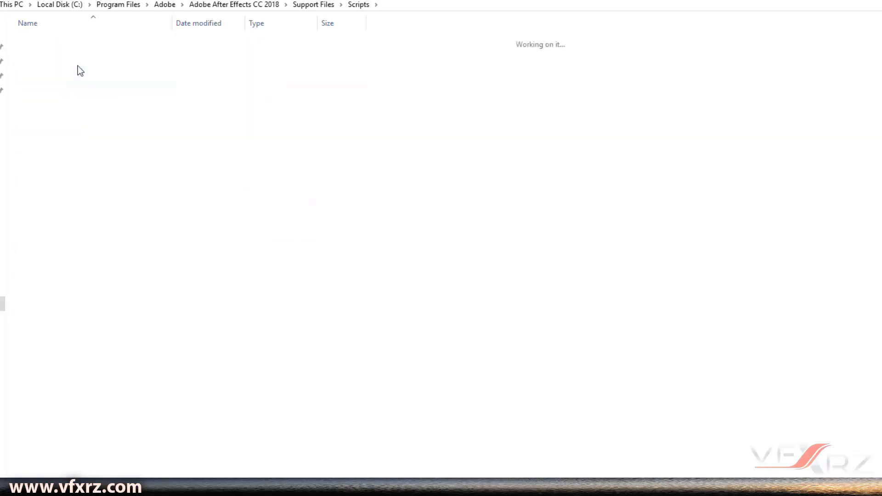
Locate the Duik Bassel script in the ScriptUI Panels folder and select it
right_click(163, 334)
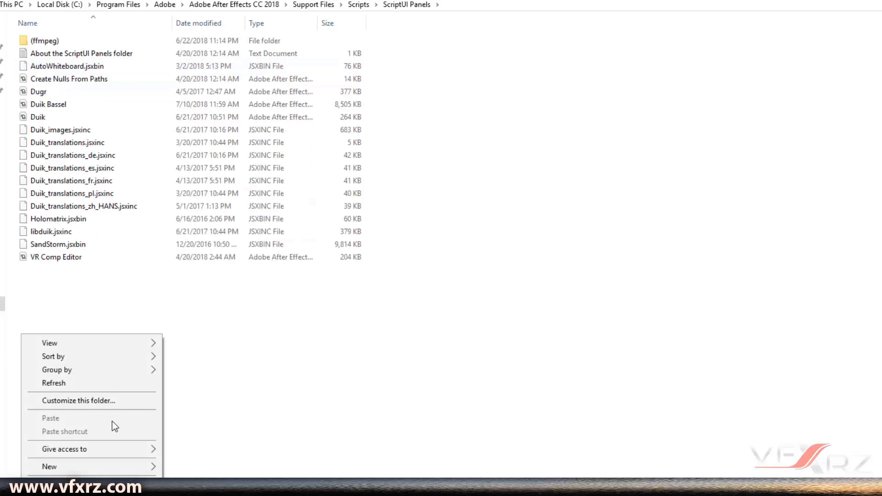
left_click(295, 303)
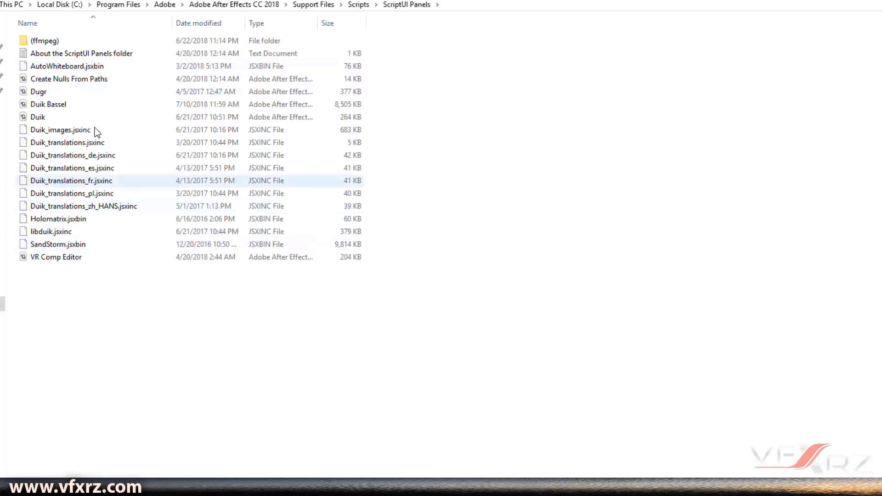
left_click(57, 106)
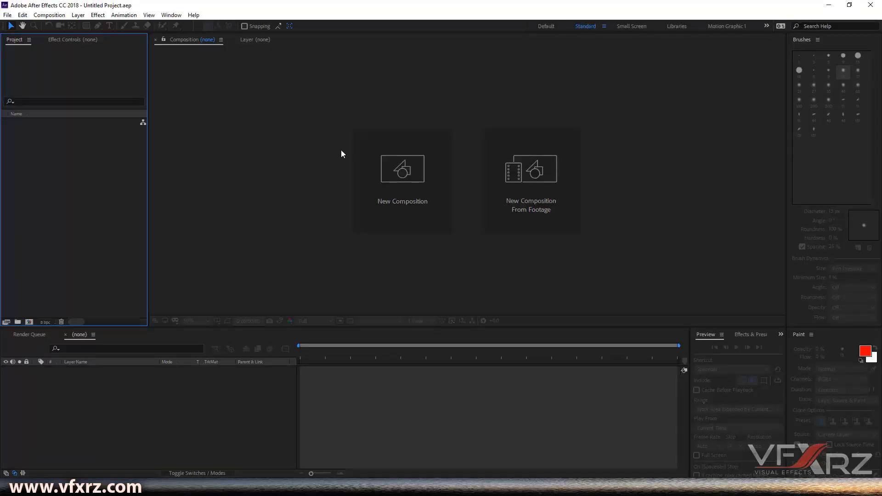
Switch to After Effects and check the Allow Scripts to Write Files and Access Network option in the General preferences
left_click(22, 15)
mouse_move(87, 271)
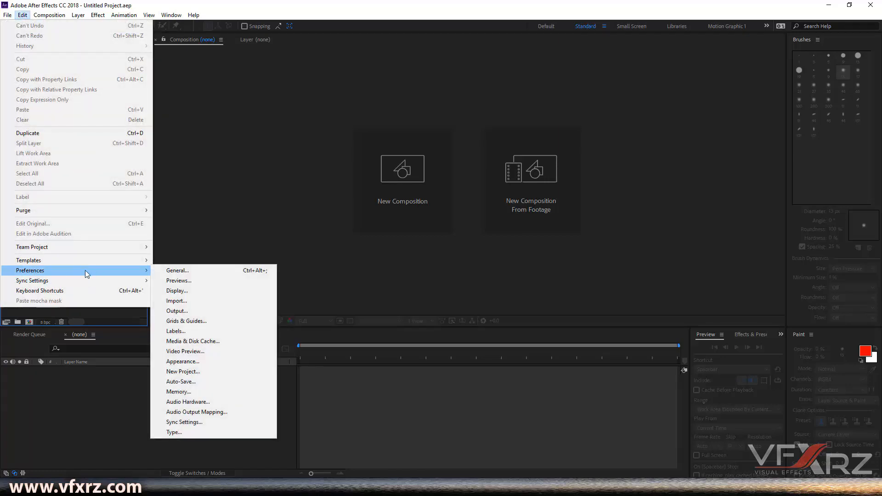
left_click(198, 271)
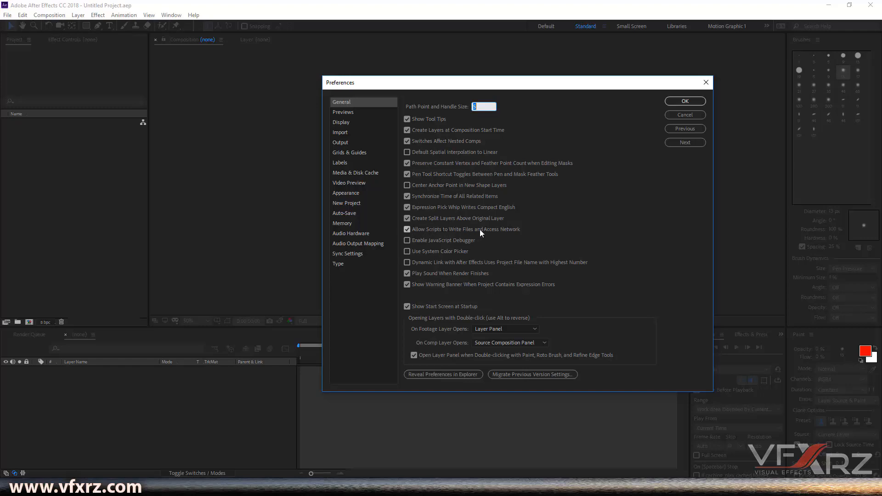
left_click(685, 101)
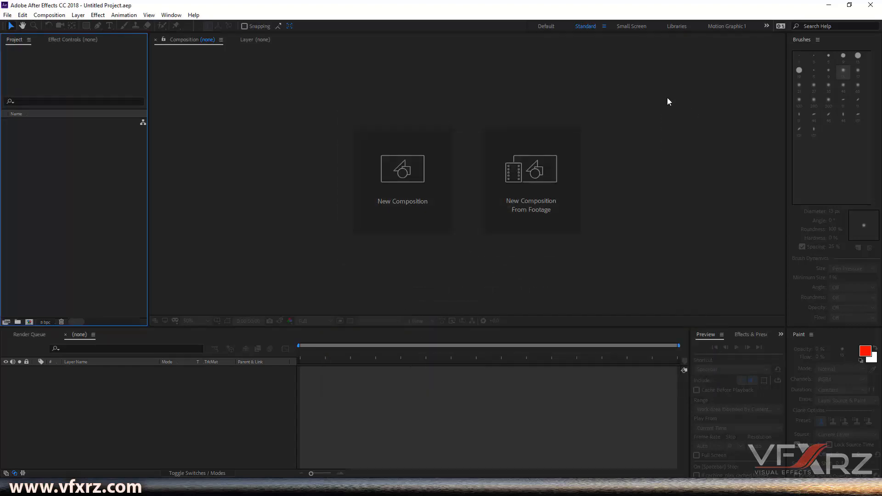
Open the Duik Bassel.jsx script panel, ignore the update notice and close the Duik Bassel help window
left_click(169, 15)
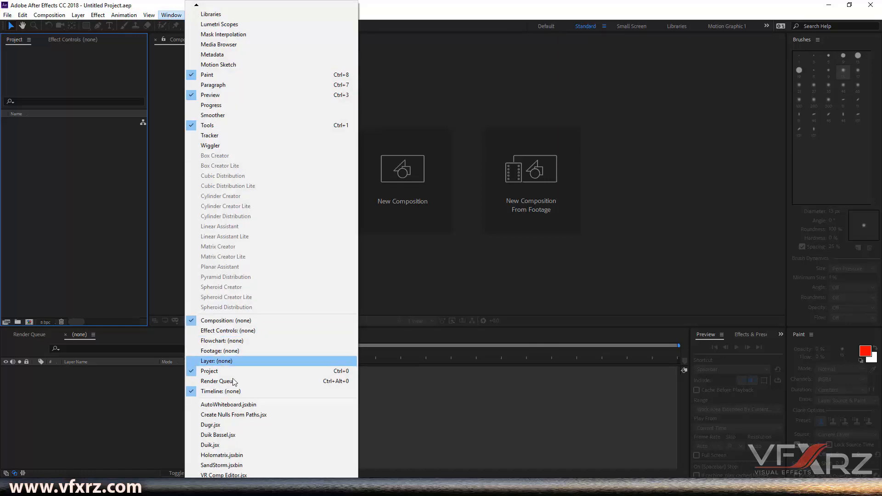
left_click(218, 435)
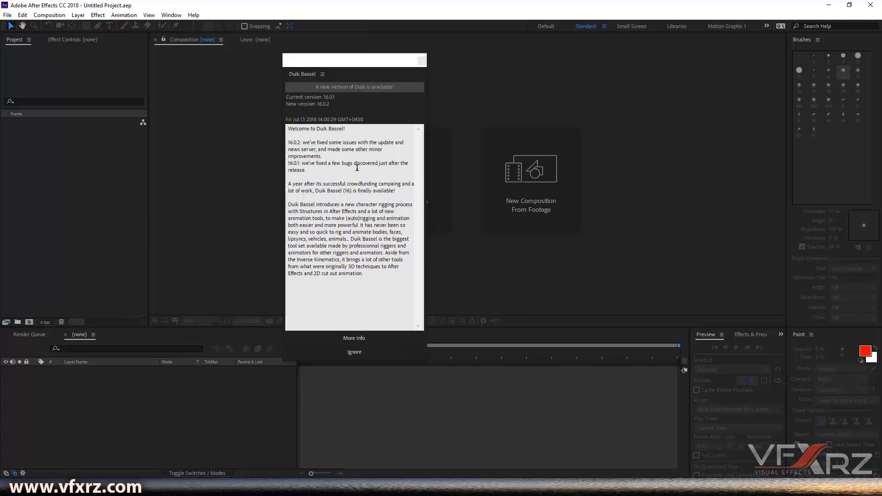
left_click_drag(337, 62, 343, 53)
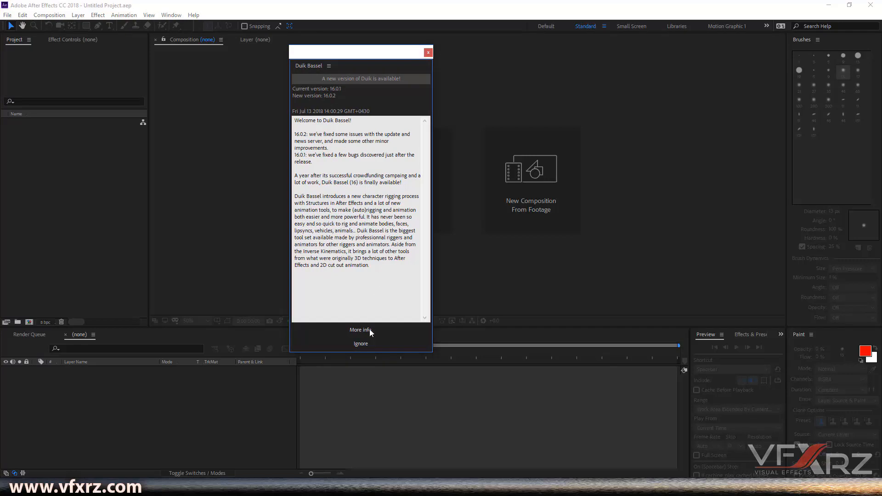
left_click(365, 345)
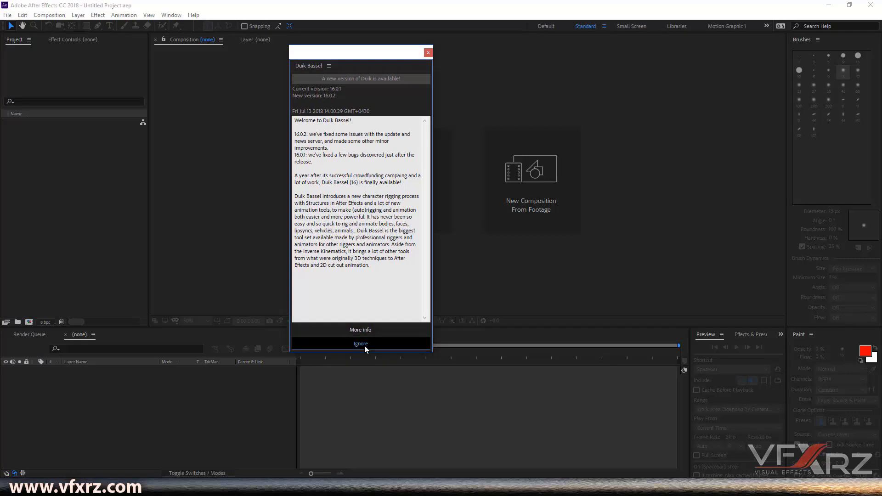
left_click_drag(436, 123, 505, 80)
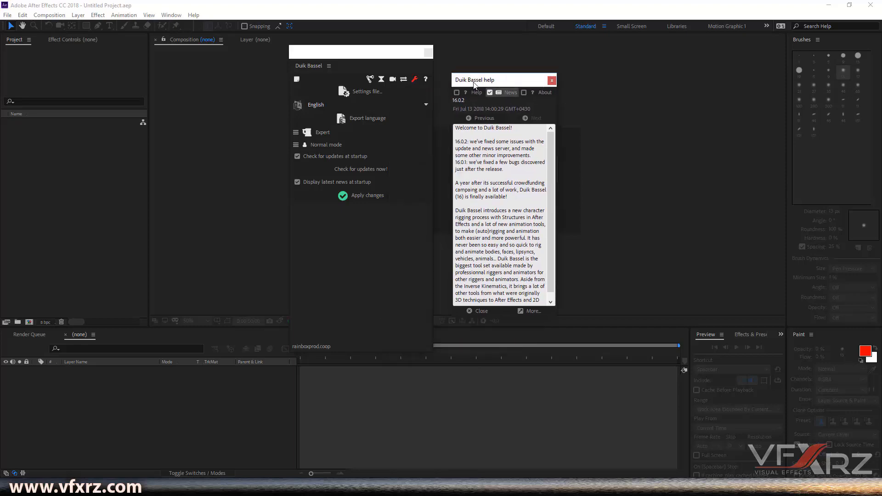
left_click(551, 81)
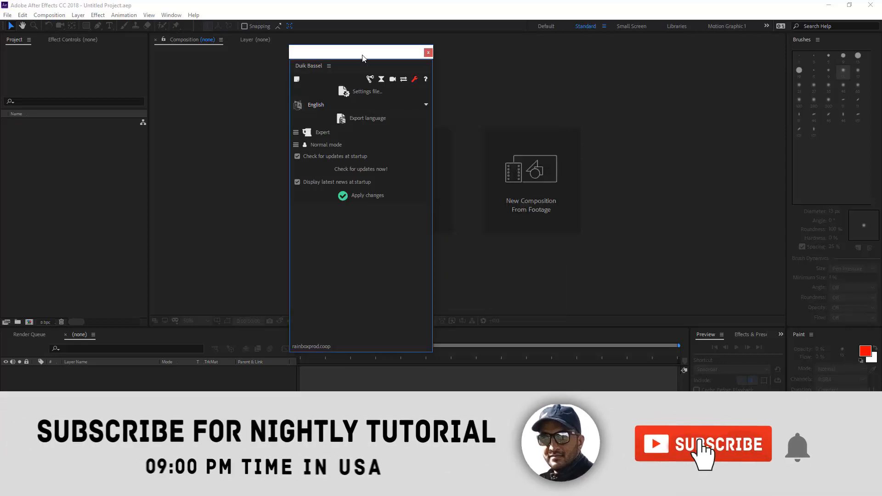
Look through the tool categories of the Duik Bassel panel and return to the rigging tools
left_click_drag(363, 62, 378, 57)
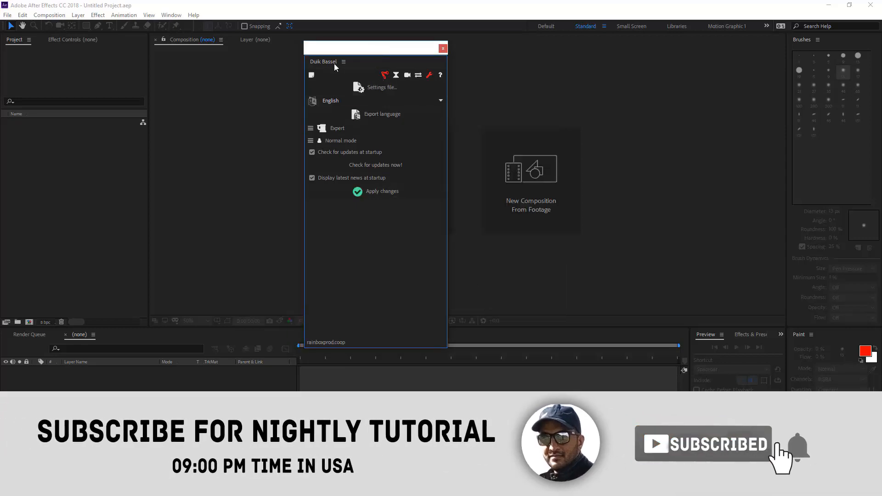
left_click(394, 75)
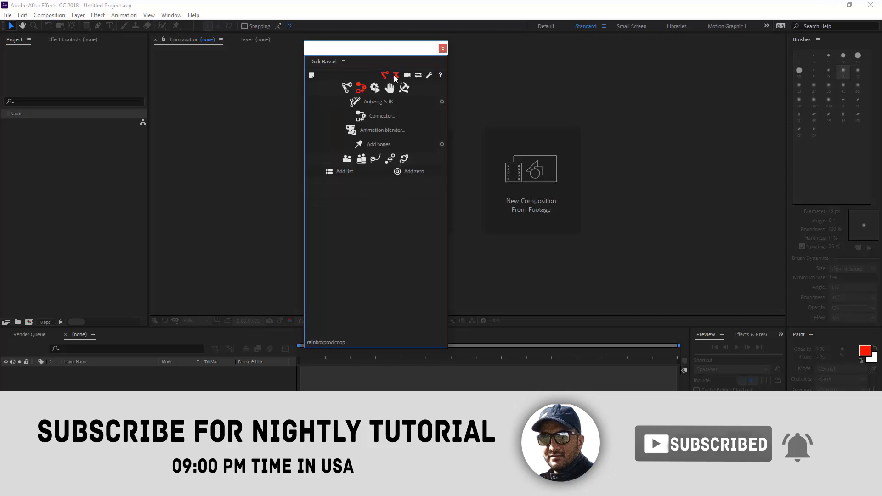
left_click(394, 75)
left_click(383, 75)
left_click(395, 76)
left_click(408, 76)
left_click(418, 75)
left_click(385, 75)
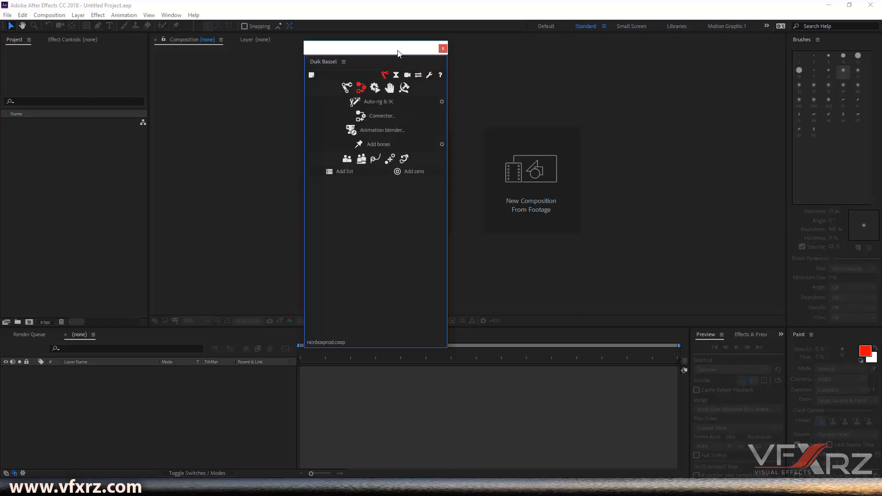
Set the Duik Bassel interface level to Standard and apply it, dismissing the update notice and help window
left_click_drag(397, 55, 398, 52)
left_click(429, 71)
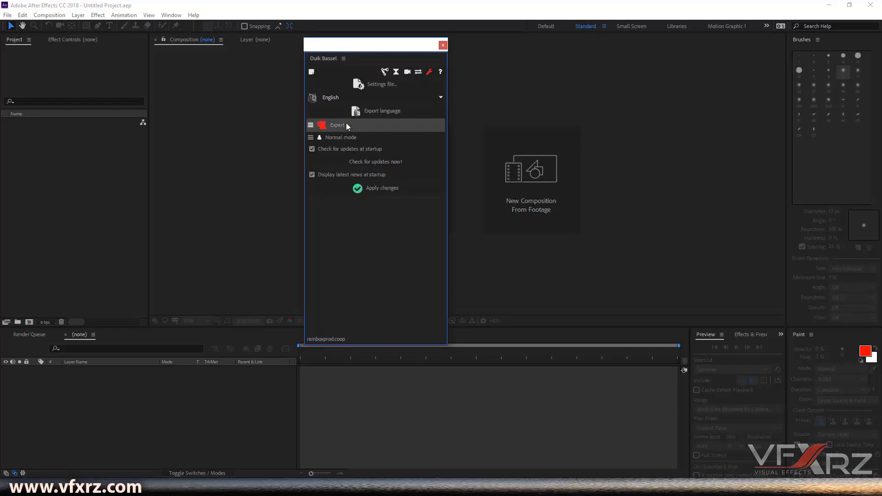
left_click(310, 125)
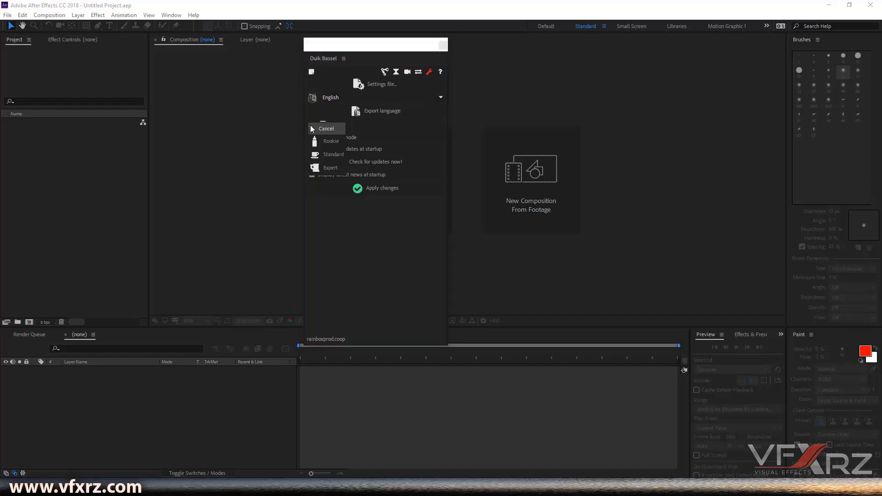
left_click(334, 156)
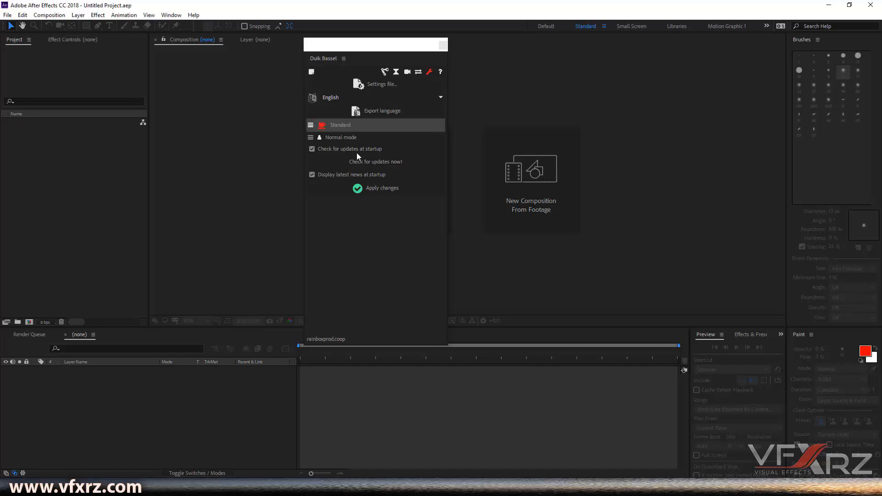
left_click(369, 189)
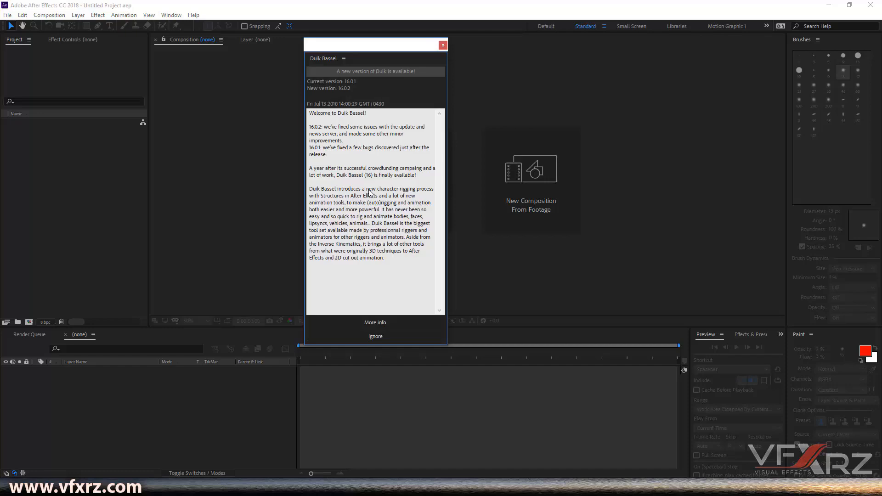
left_click(375, 336)
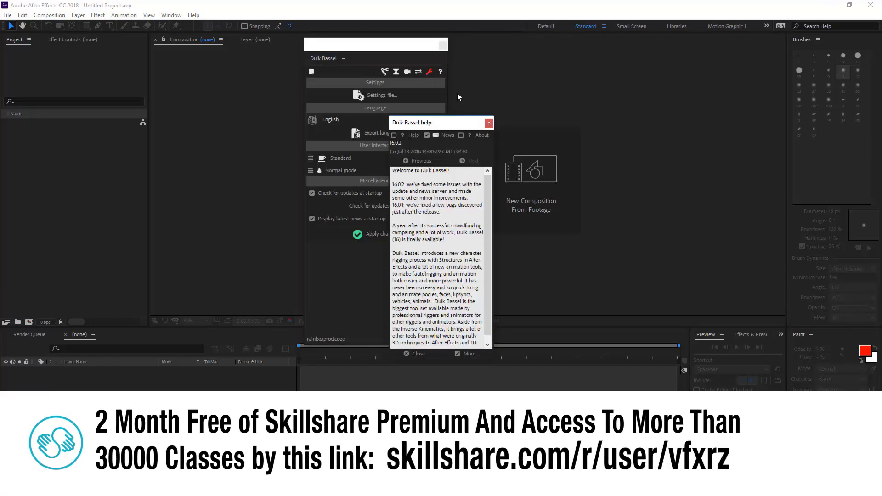
left_click(488, 123)
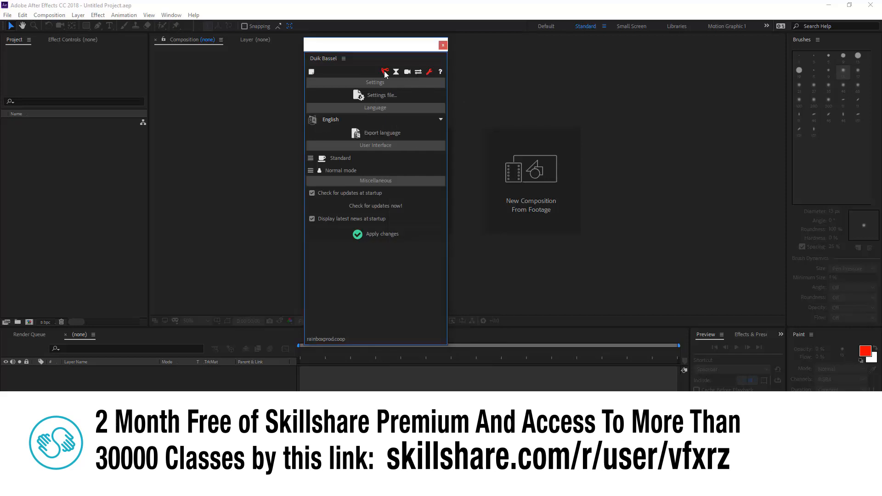
Examine the Rigging tools in the Standard interface and return to the Duik Bassel settings
left_click(384, 73)
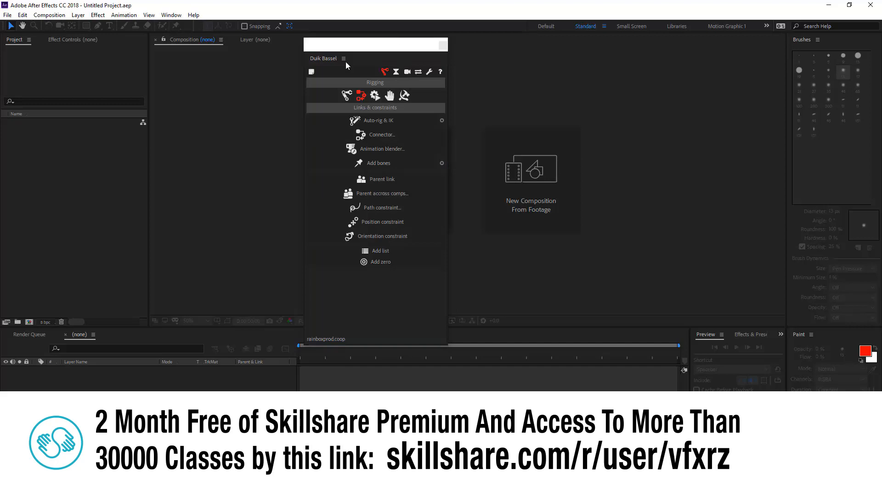
left_click(424, 73)
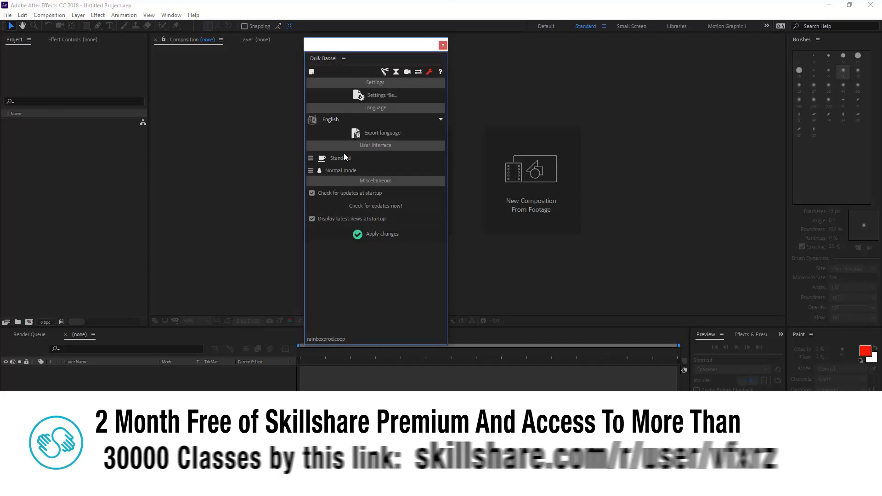